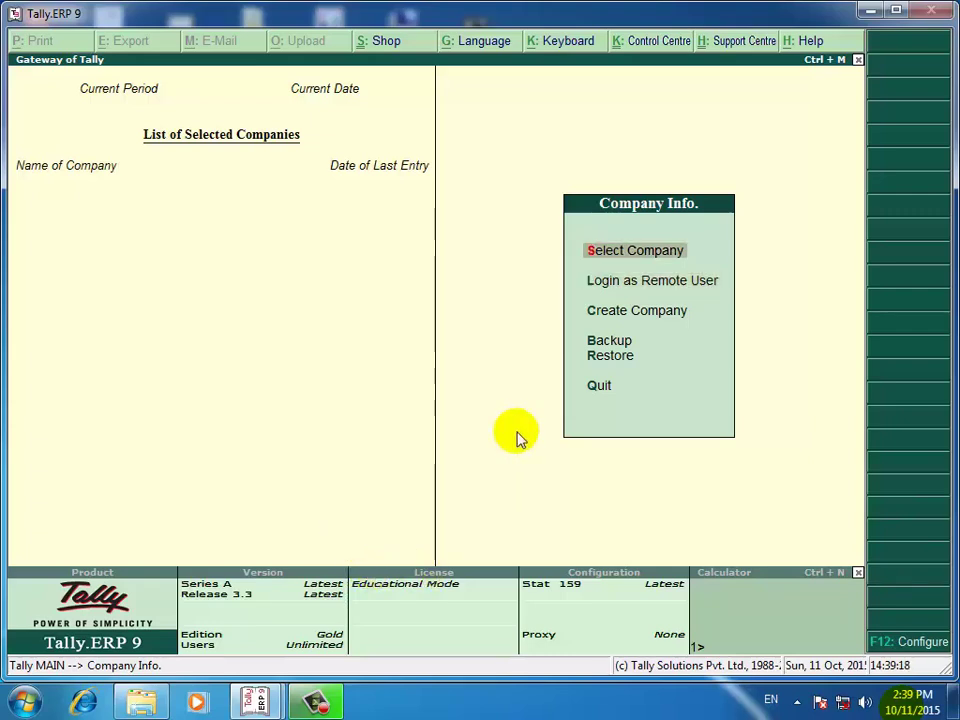
Open the company Prasad Pvt Ltd from the list of companies.
{"action": "key", "text": "Return"}
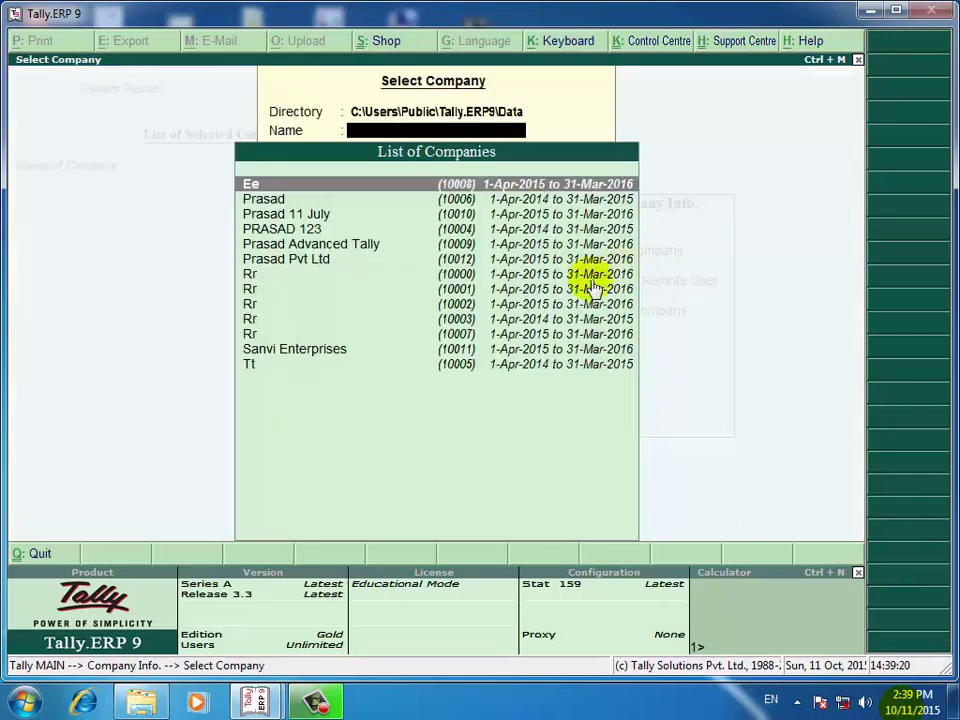
{"action": "key", "text": "Down"}
{"action": "key", "text": "Down"}
{"action": "key", "text": "Down"}
{"action": "key", "text": "Down"}
{"action": "key", "text": "Down"}
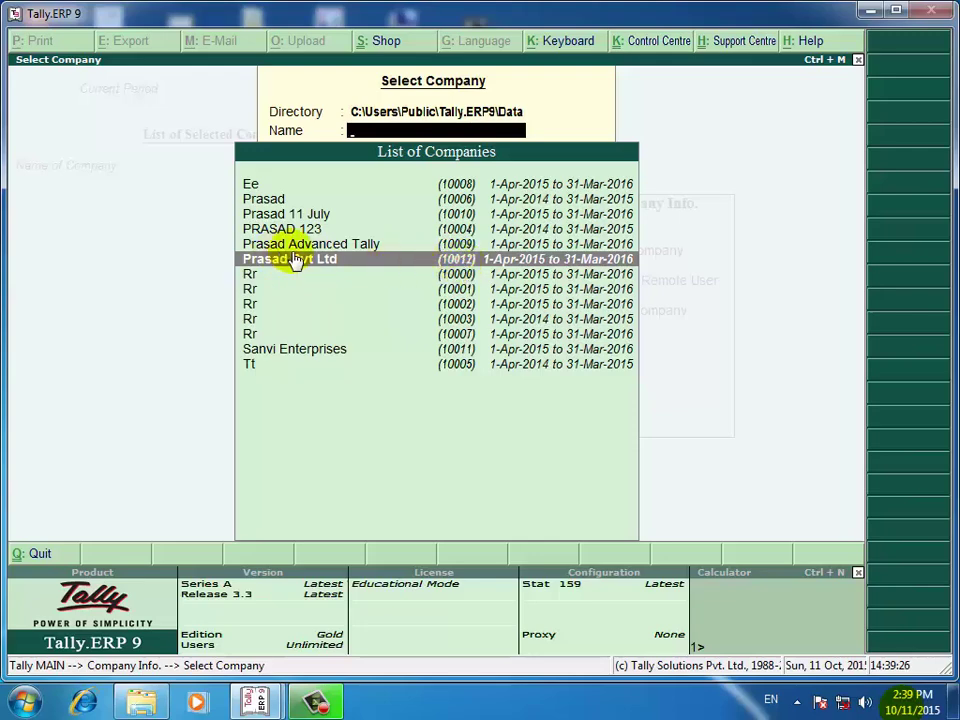
{"action": "key", "text": "Return"}
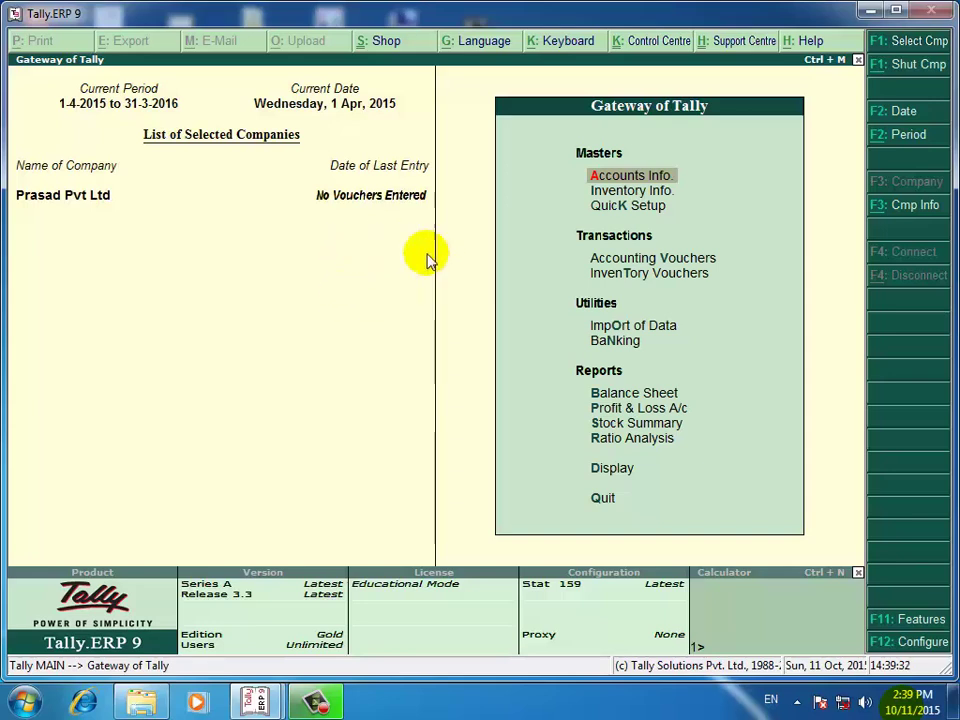
{"action": "left_click", "coordinate": [904, 212]}
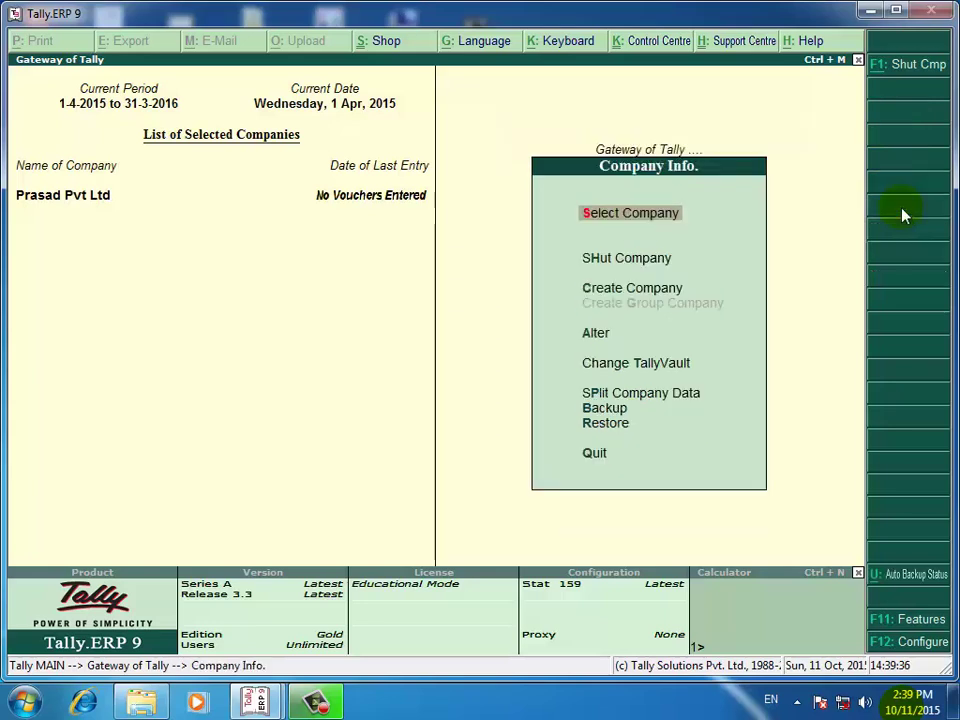
{"action": "key", "text": "Down"}
{"action": "key", "text": "Down"}
{"action": "key", "text": "Down"}
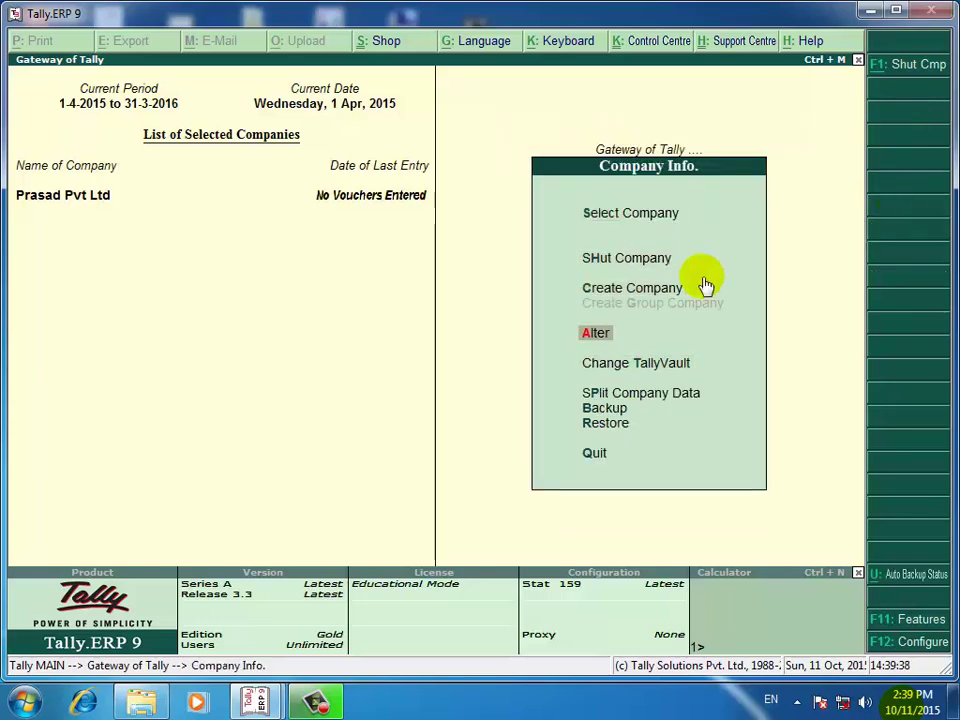
{"action": "left_click", "coordinate": [610, 345]}
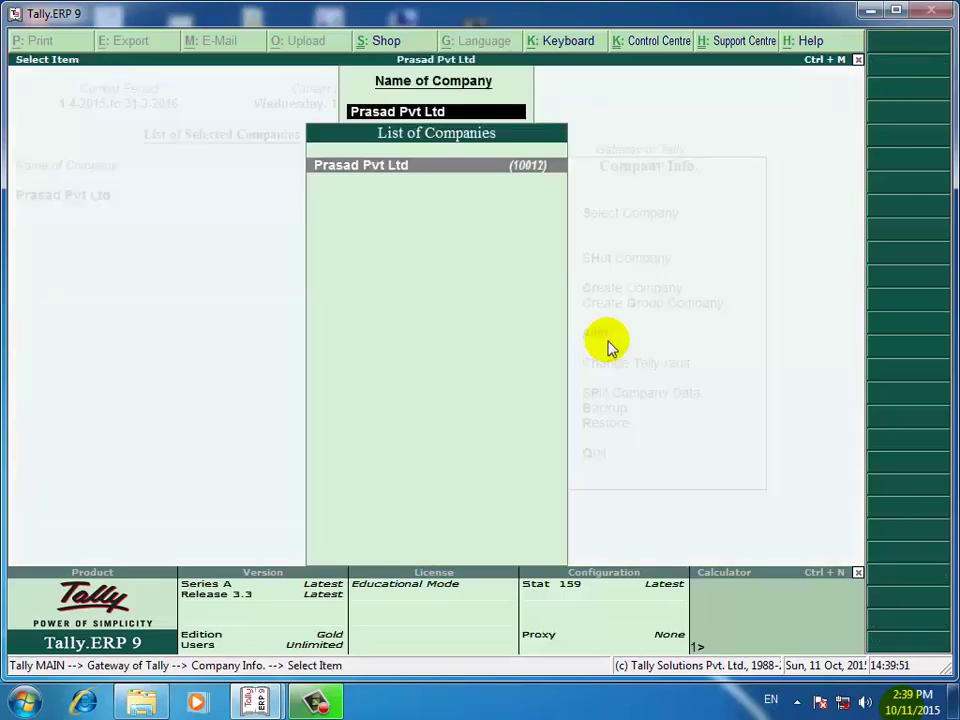
{"action": "left_click", "coordinate": [430, 172]}
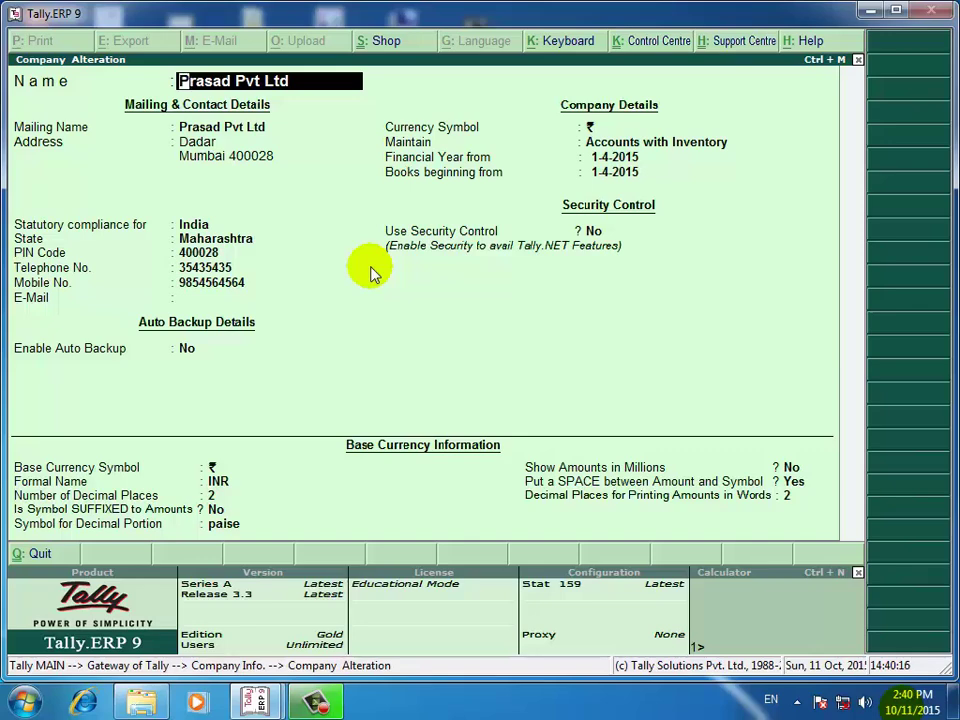
{"action": "key", "text": "alt+d"}
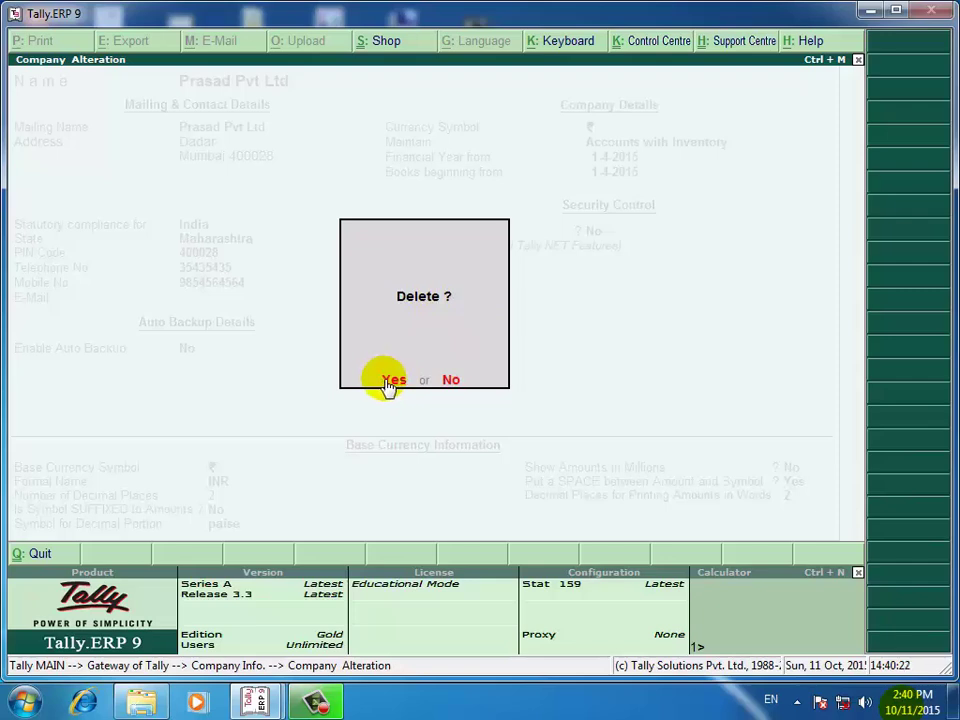
{"action": "key", "text": "y"}
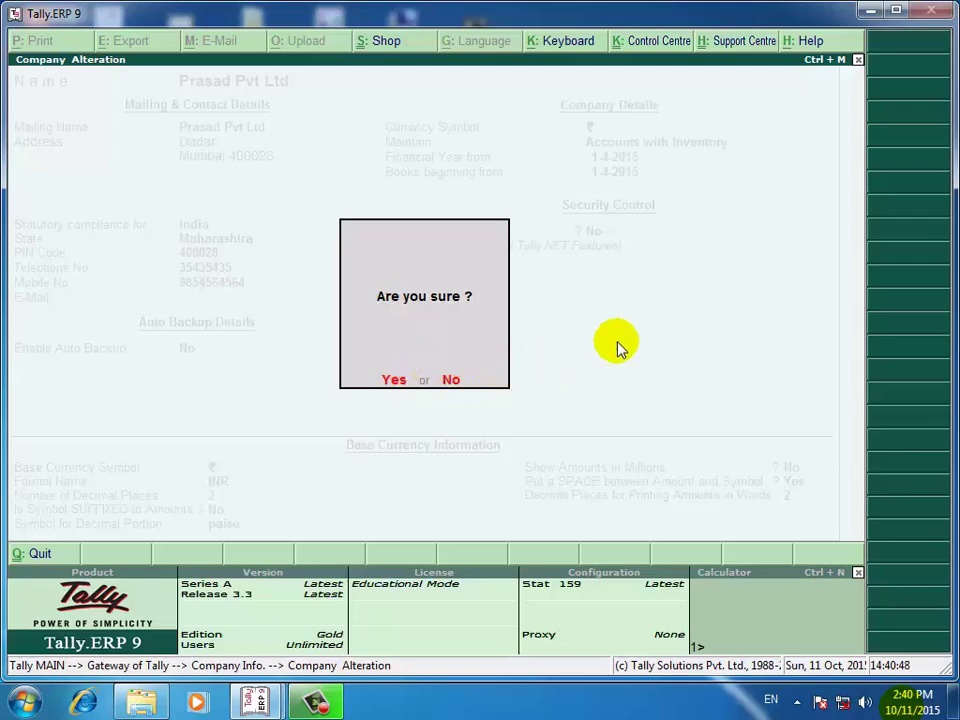
{"action": "key", "text": "Escape"}
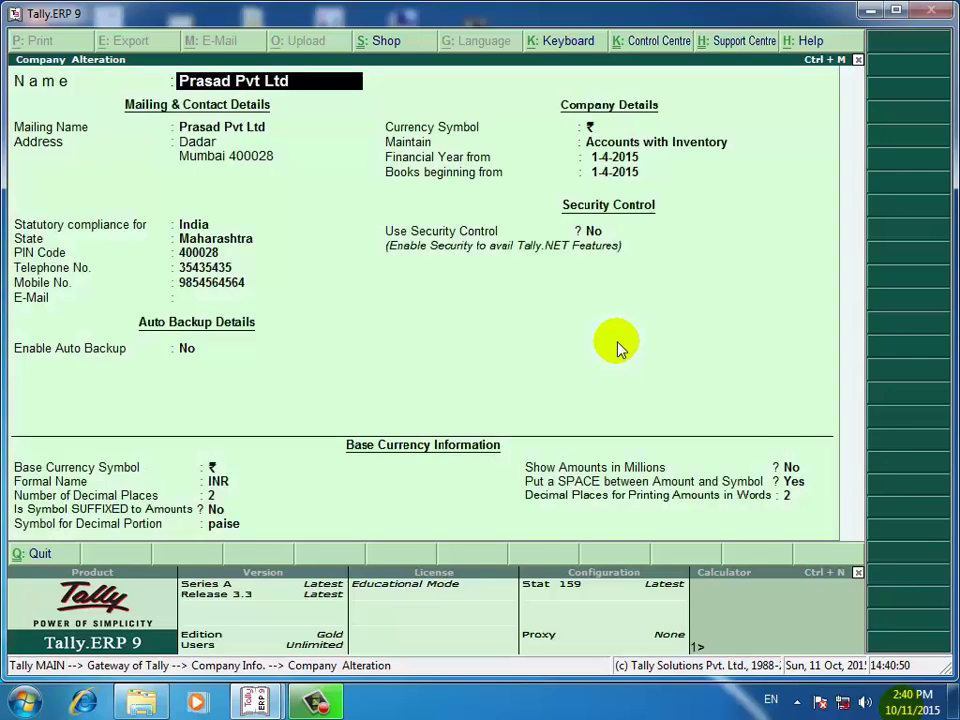
{"action": "key", "text": "Escape"}
{"action": "key", "text": "y"}
{"action": "key", "text": "Return"}
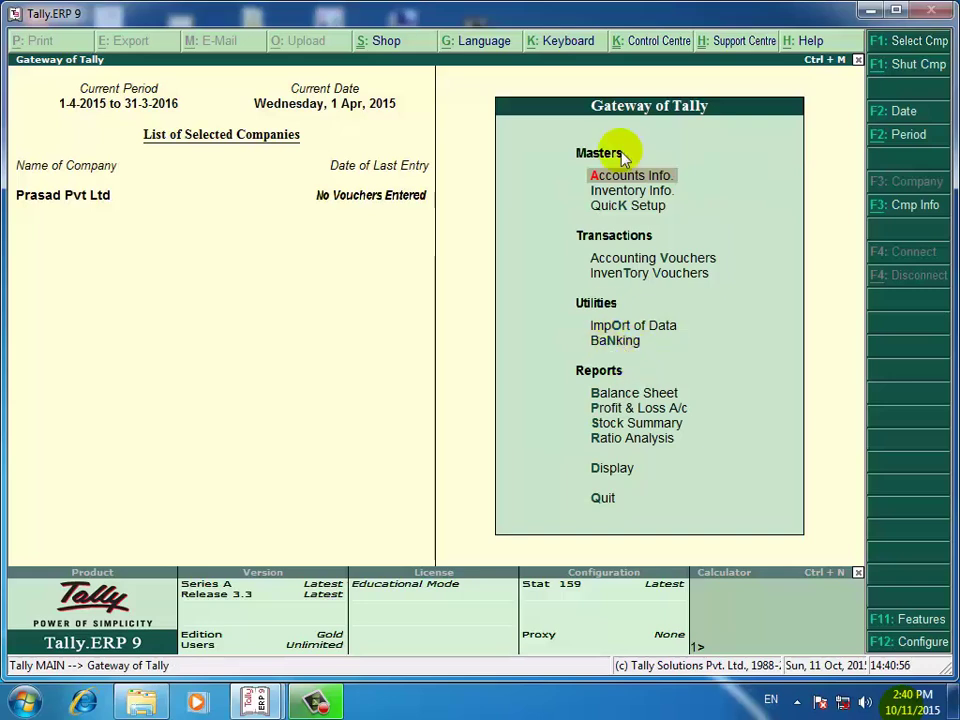
Open the company details of Prasad Pvt Ltd for alteration.
{"action": "left_click", "coordinate": [897, 215]}
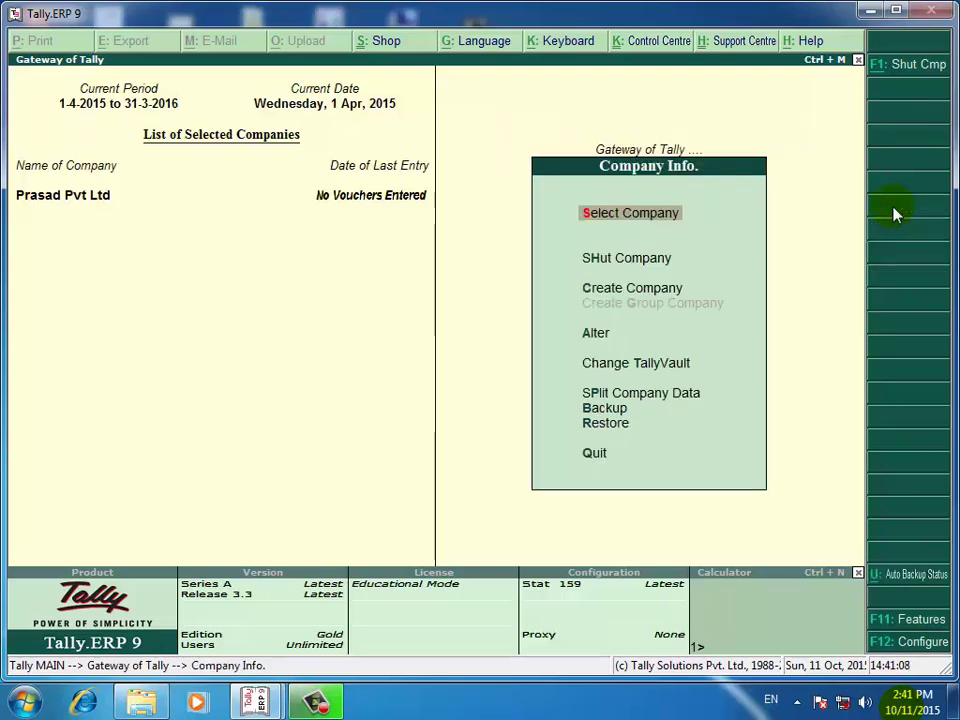
{"action": "key", "text": "Down"}
{"action": "key", "text": "Down"}
{"action": "key", "text": "Down"}
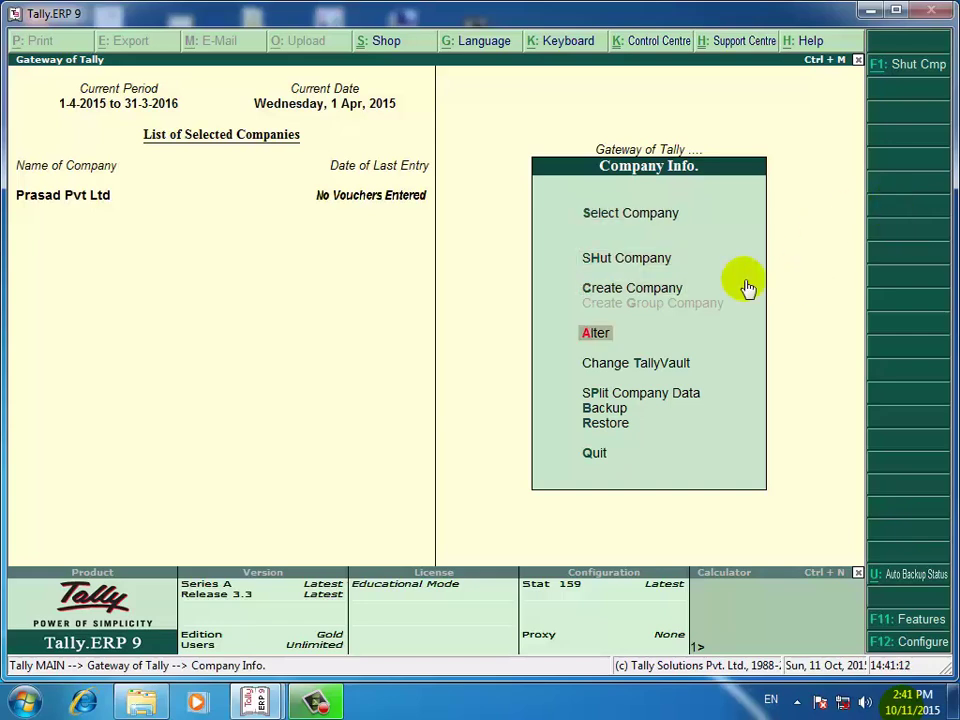
{"action": "left_click", "coordinate": [627, 345]}
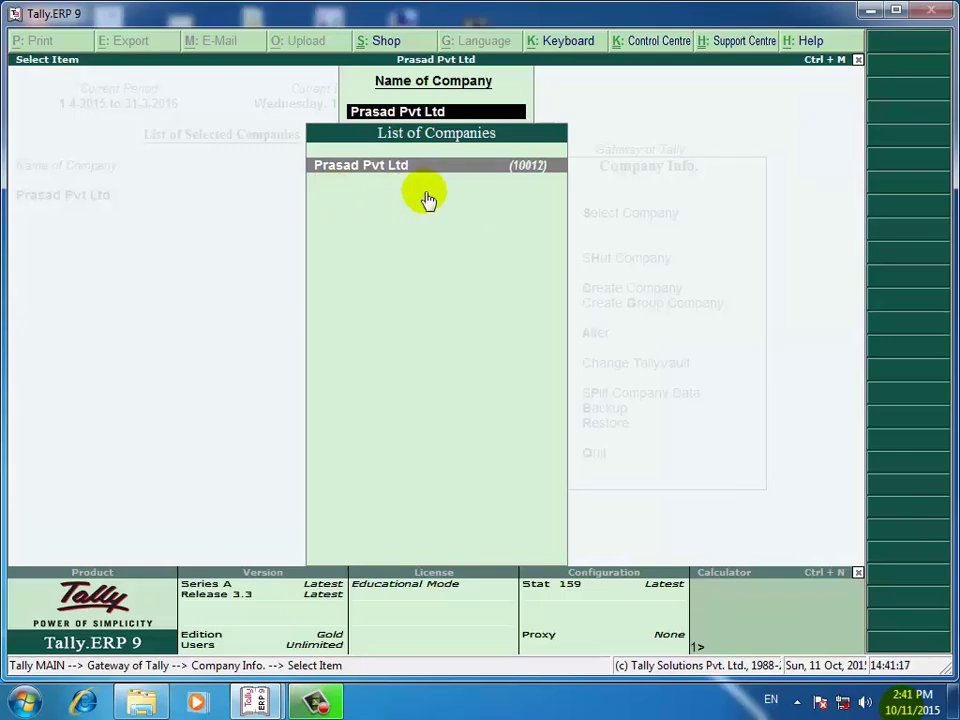
{"action": "key", "text": "Return"}
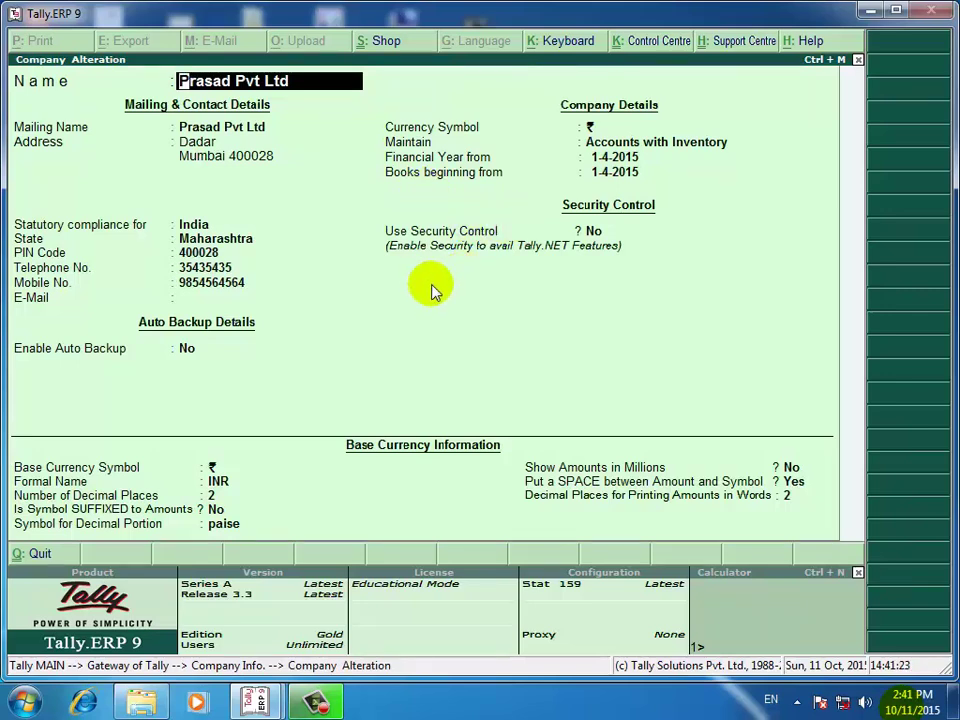
Delete the company Prasad Pvt Ltd and confirm the deletion.
{"action": "key", "text": "alt+d"}
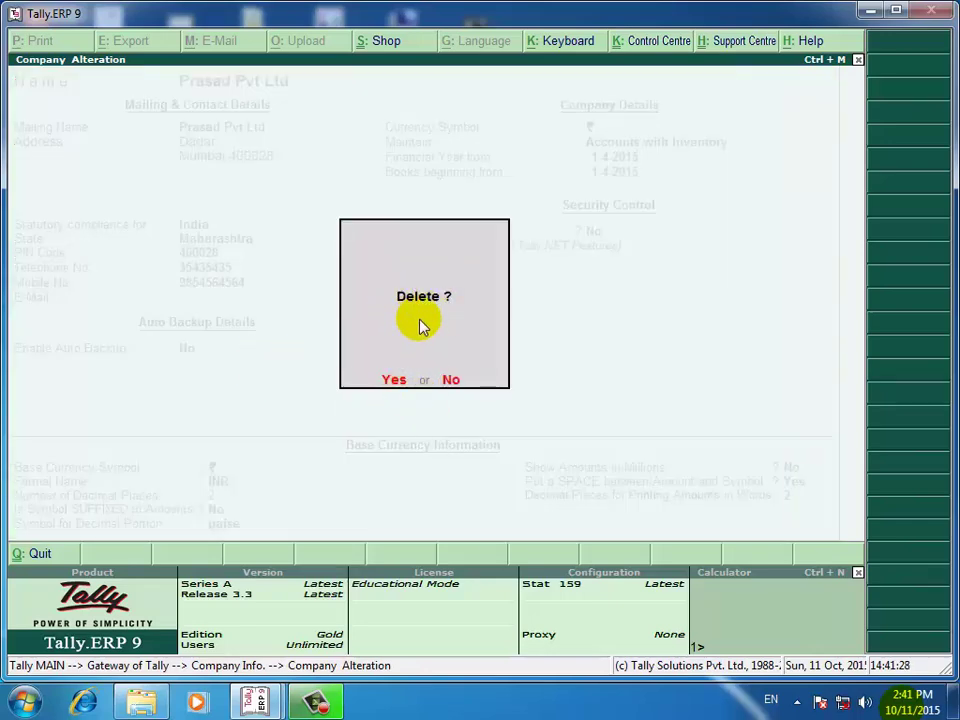
{"action": "key", "text": "y"}
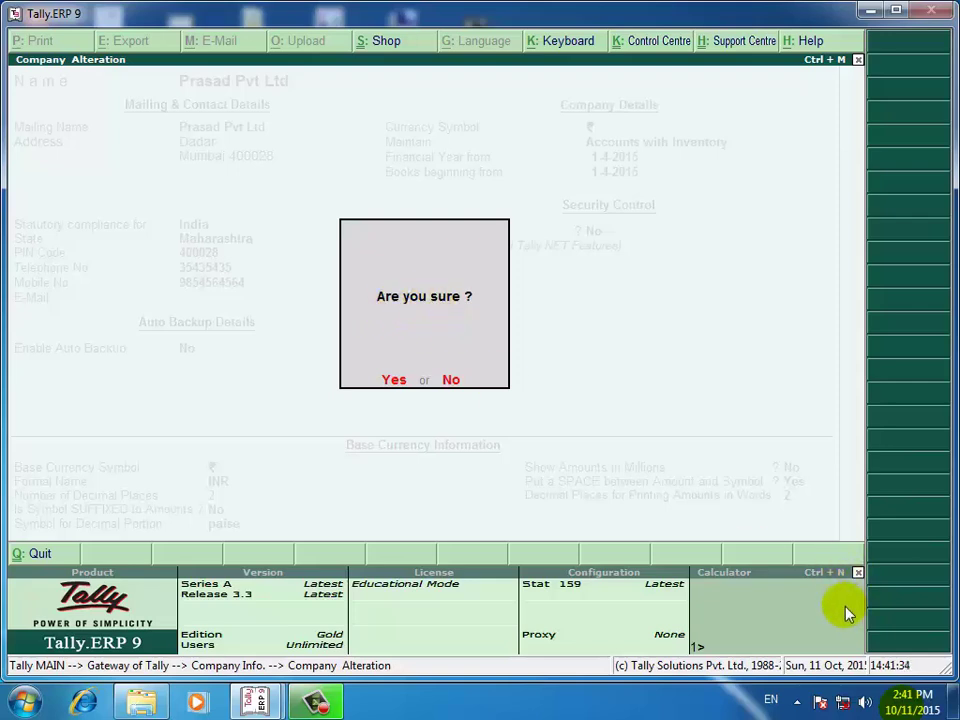
{"action": "key", "text": "Return"}
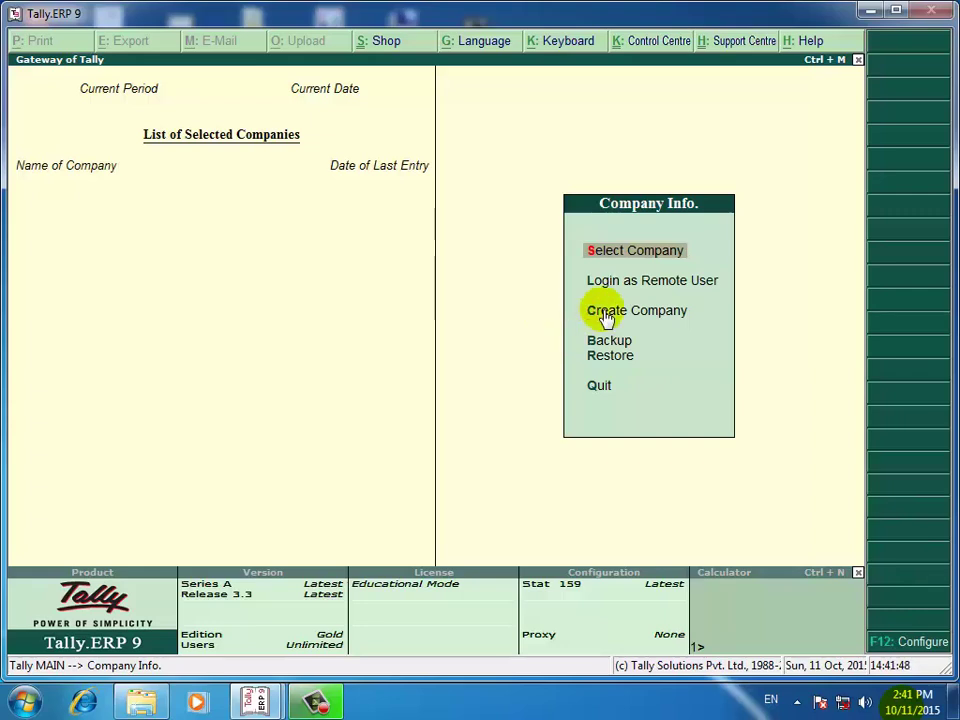
Look through the whole list of companies to check whether Prasad Pvt Ltd is still there, and close the list.
{"action": "left_click", "coordinate": [627, 258]}
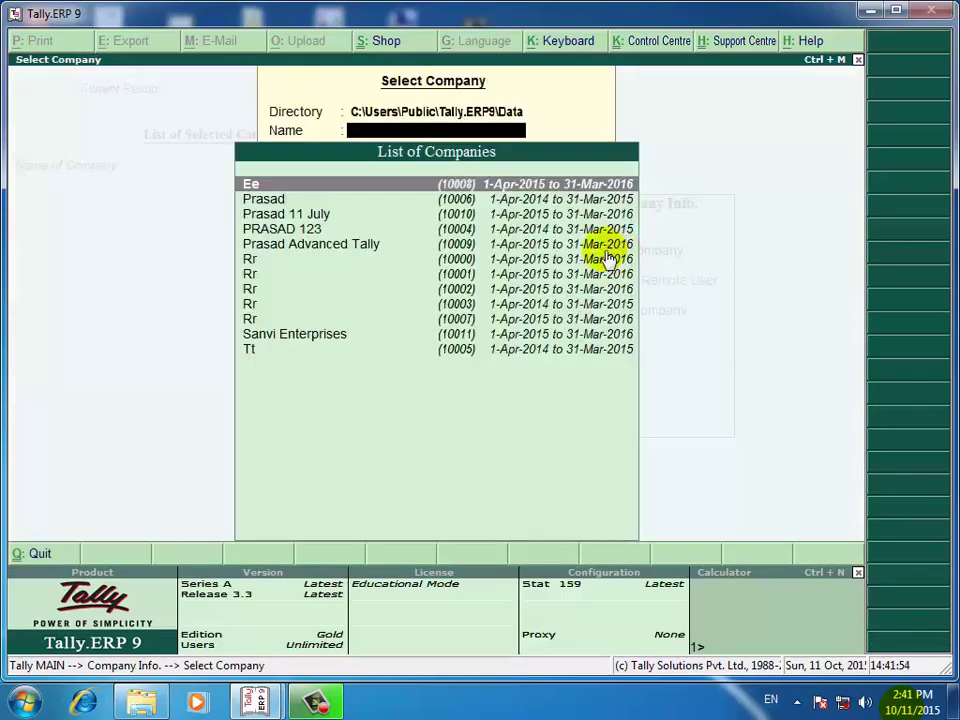
{"action": "key", "text": "Down"}
{"action": "key", "text": "Down"}
{"action": "key", "text": "Down"}
{"action": "key", "text": "Down"}
{"action": "key", "text": "Down"}
{"action": "key", "text": "Down"}
{"action": "key", "text": "Down"}
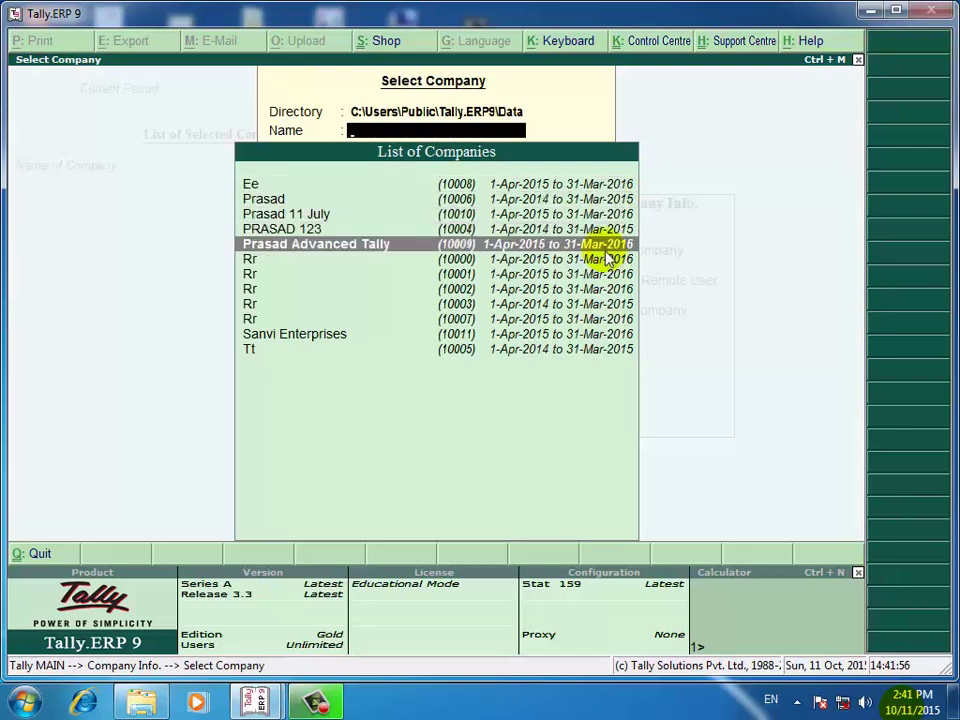
{"action": "key", "text": "Down"}
{"action": "key", "text": "Down"}
{"action": "key", "text": "Down"}
{"action": "key", "text": "Down"}
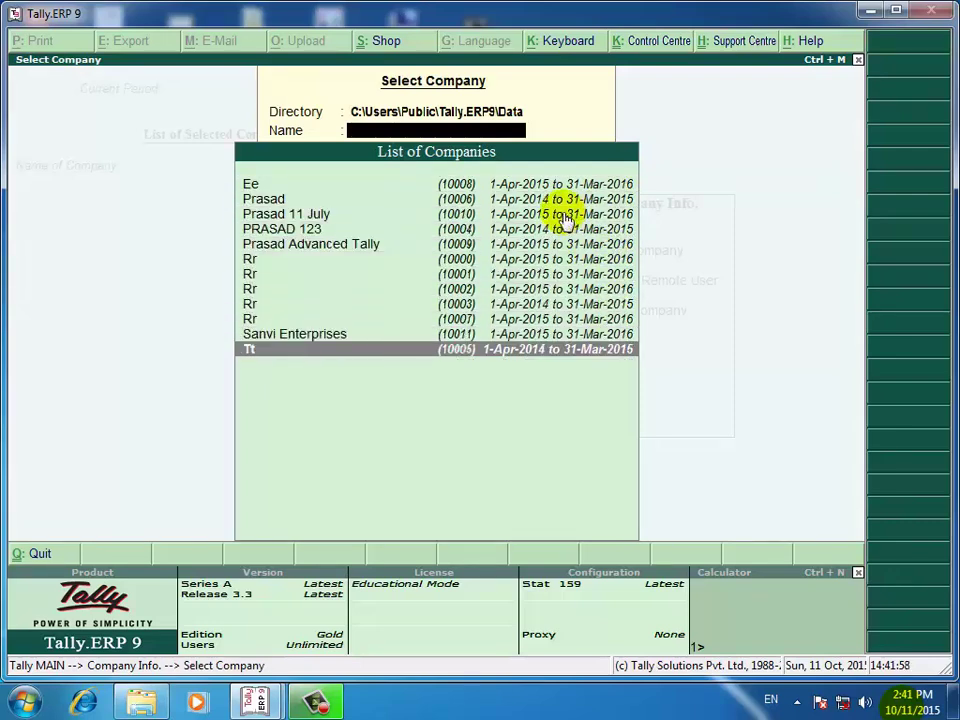
{"action": "key", "text": "Up"}
{"action": "key", "text": "Up"}
{"action": "key", "text": "Up"}
{"action": "key", "text": "Up"}
{"action": "key", "text": "Up"}
{"action": "key", "text": "Up"}
{"action": "key", "text": "Up"}
{"action": "key", "text": "Up"}
{"action": "key", "text": "Up"}
{"action": "key", "text": "Up"}
{"action": "key", "text": "Up"}
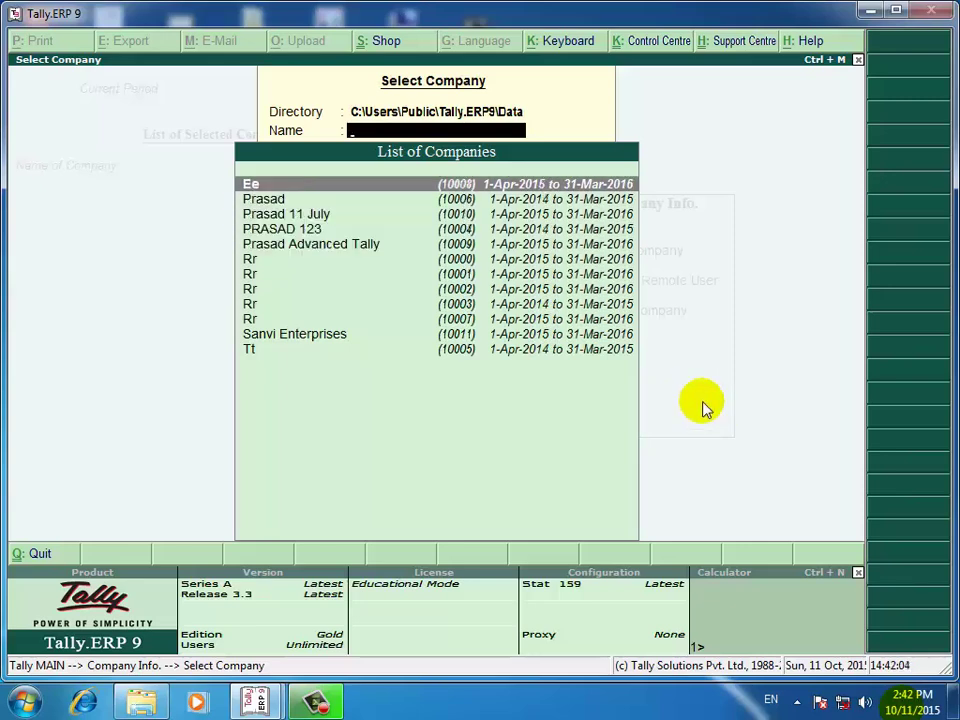
{"action": "key", "text": "Escape"}
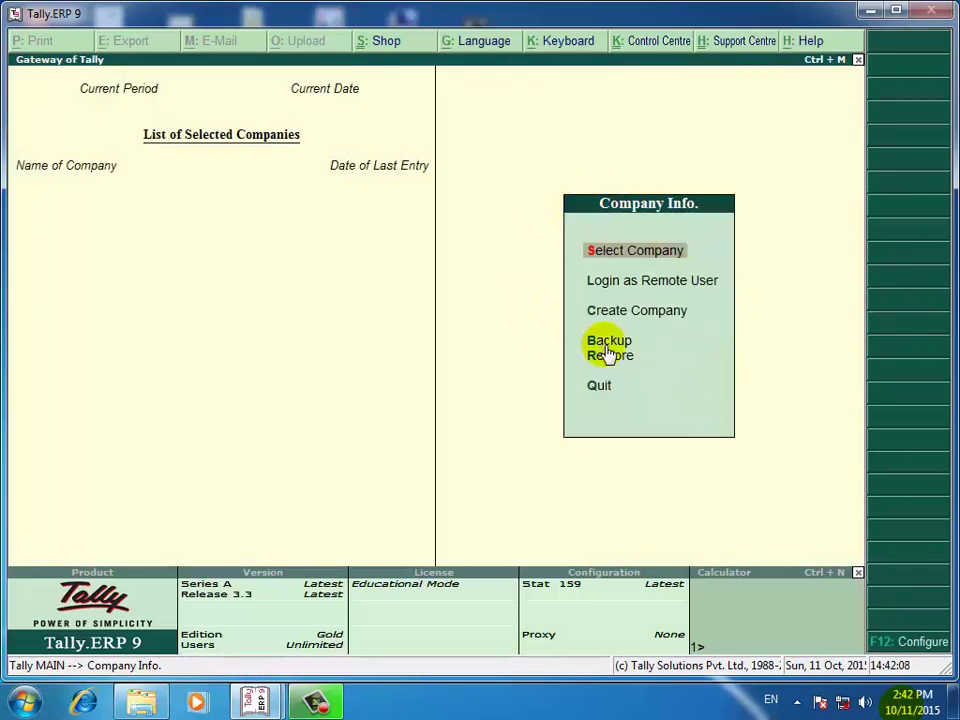
Quit the accounting program and confirm the exit to return to the desktop.
{"action": "key", "text": "Escape"}
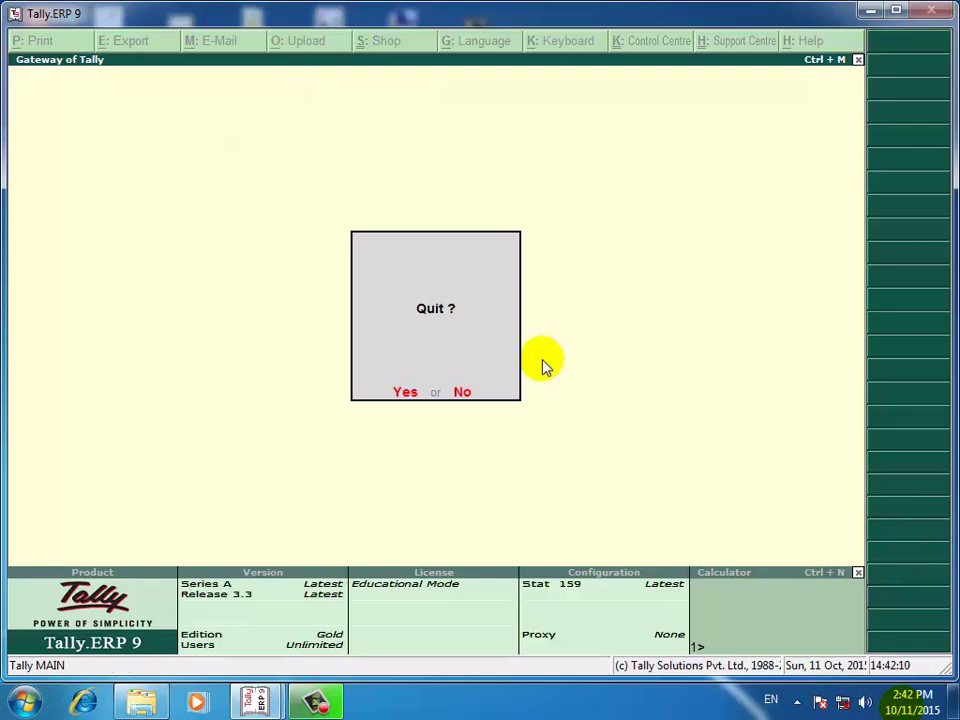
{"action": "key", "text": "Escape"}
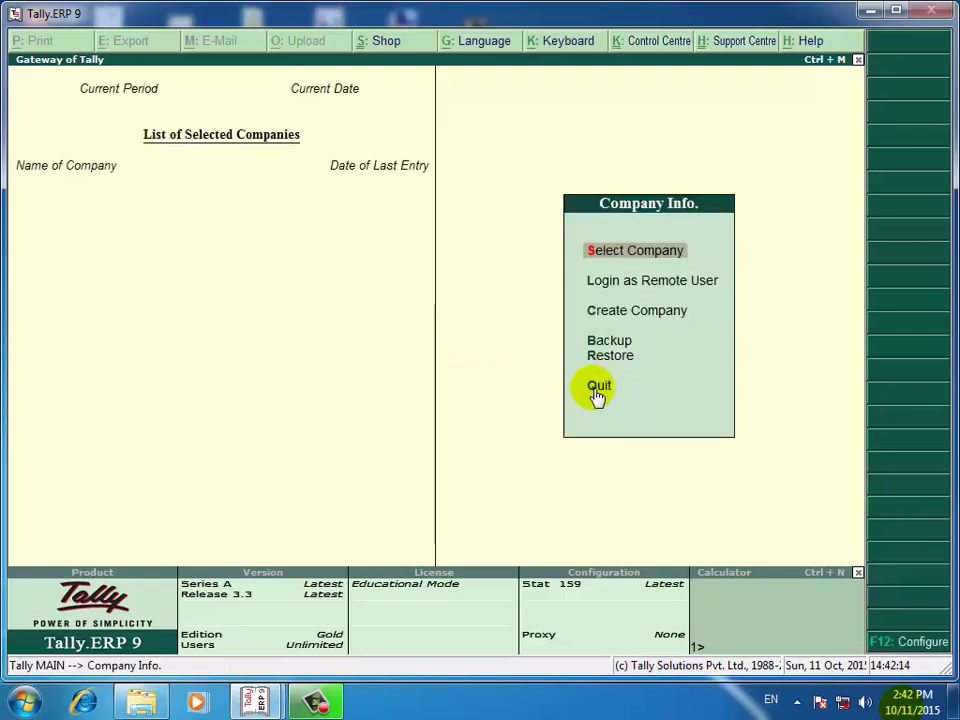
{"action": "key", "text": "Escape"}
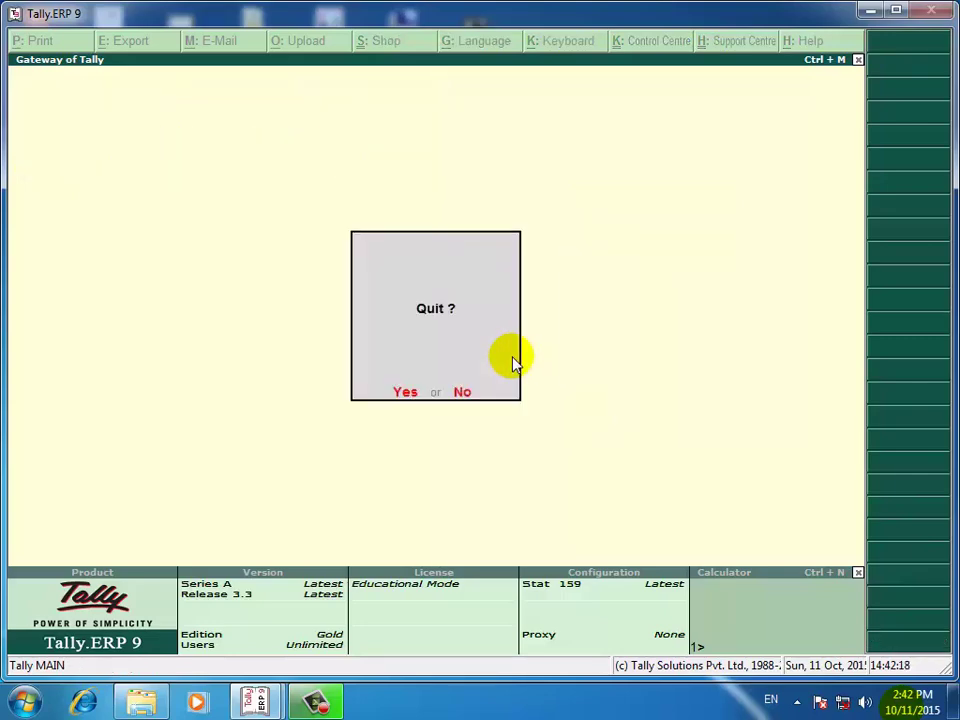
{"action": "key", "text": "Return"}
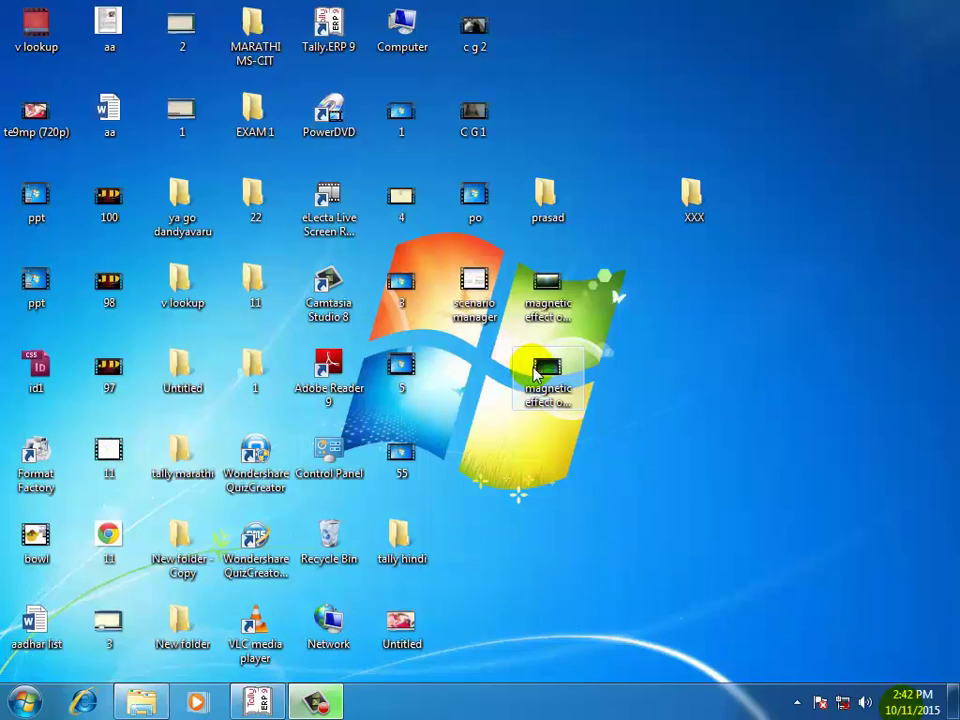